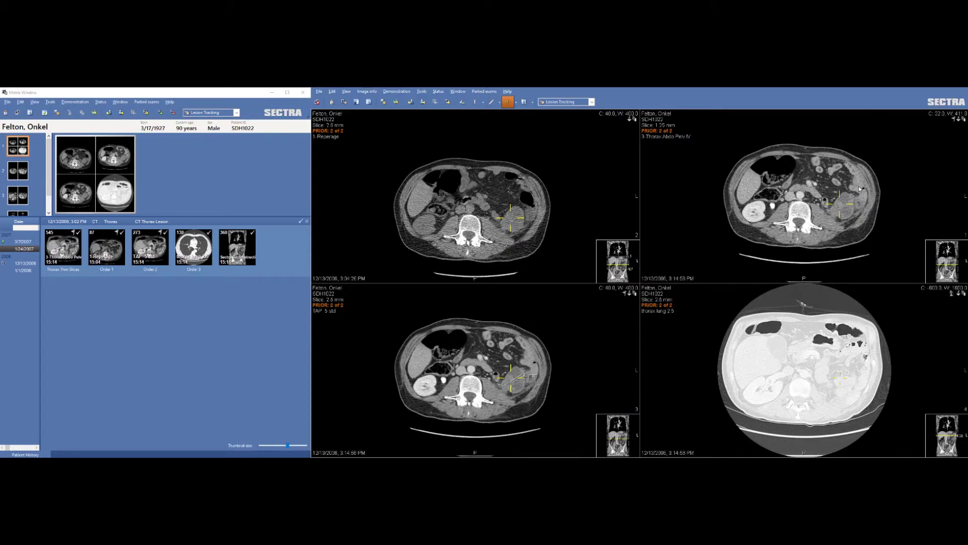
Step: Measure the mass beside the spine on the 12/13/2006 thin-slice CT, about 56 x 41 mm, and register it as a new lesion
left_click_drag(798, 206, 796, 109)
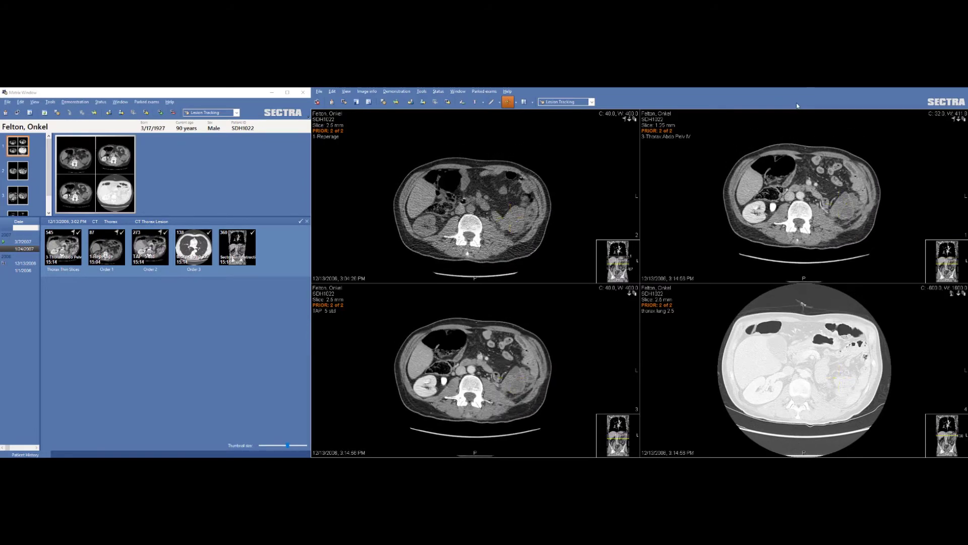
mouse_move(848, 193)
left_mouse_down()
mouse_move(837, 219)
mouse_move(848, 204)
left_mouse_up()
mouse_move(846, 202)
left_click(858, 206)
left_click(248, 289)
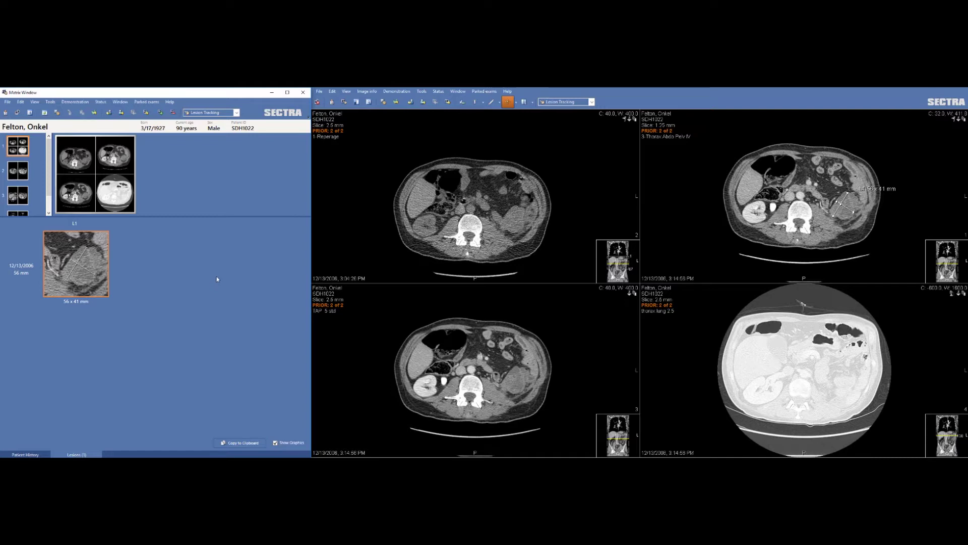
left_click(378, 253)
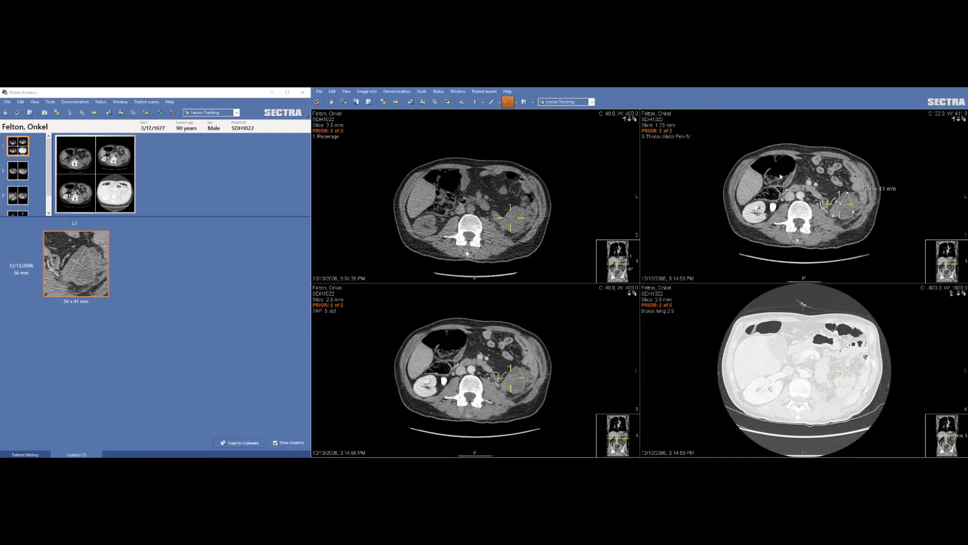
Step: Measure the small liver lesion near the kidney, about 9 mm, on the 12/13/2006 thin-slice CT and register it as a new lesion
left_click_drag(781, 177, 791, 423)
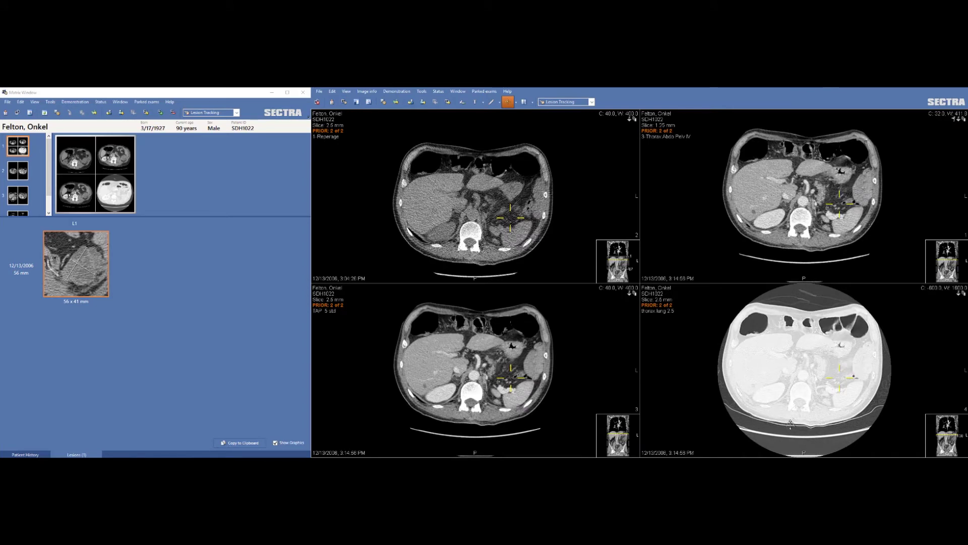
right_click(754, 212)
left_click(763, 218)
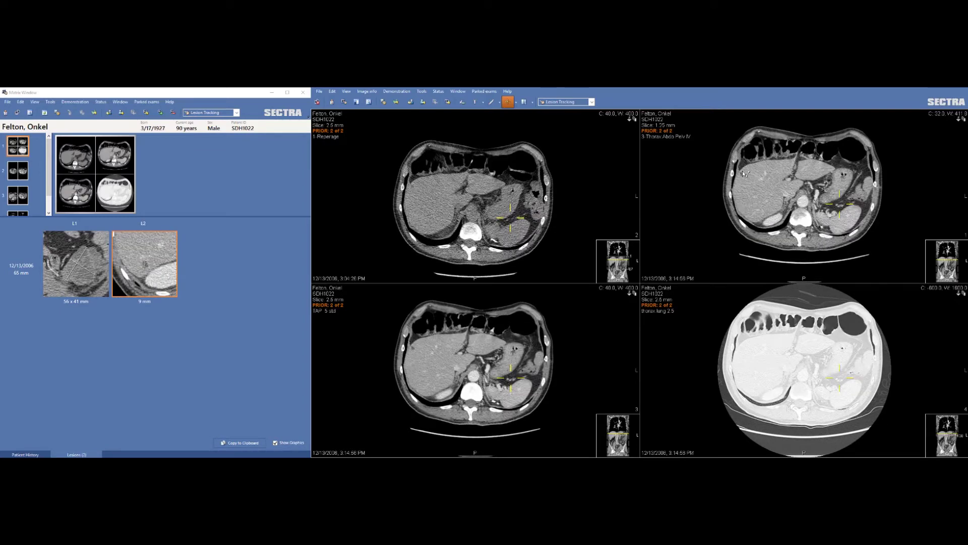
Step: Measure the lesion at the liver's front outer edge, about 10 mm, and register it as a new lesion
left_click_drag(742, 172, 743, 178)
right_click(743, 178)
left_click(751, 183)
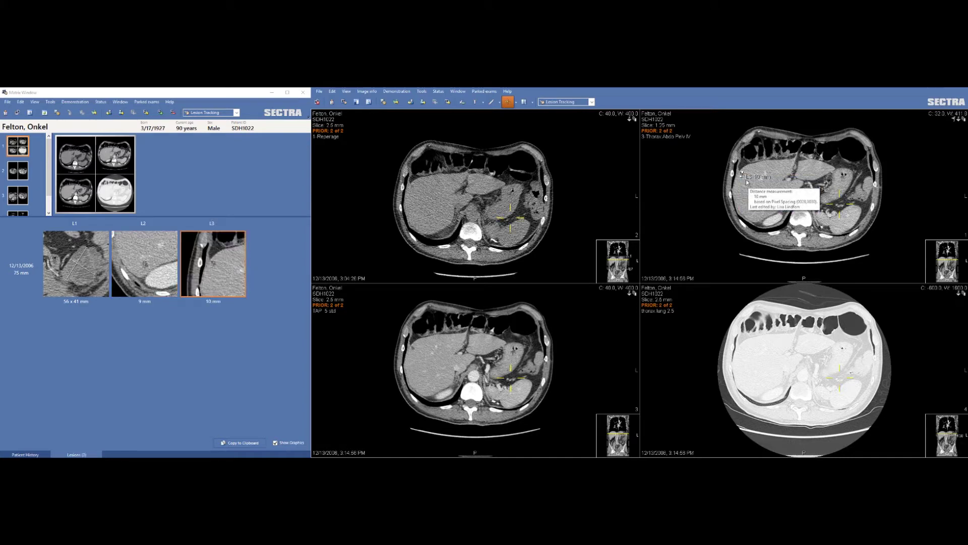
left_click(186, 316)
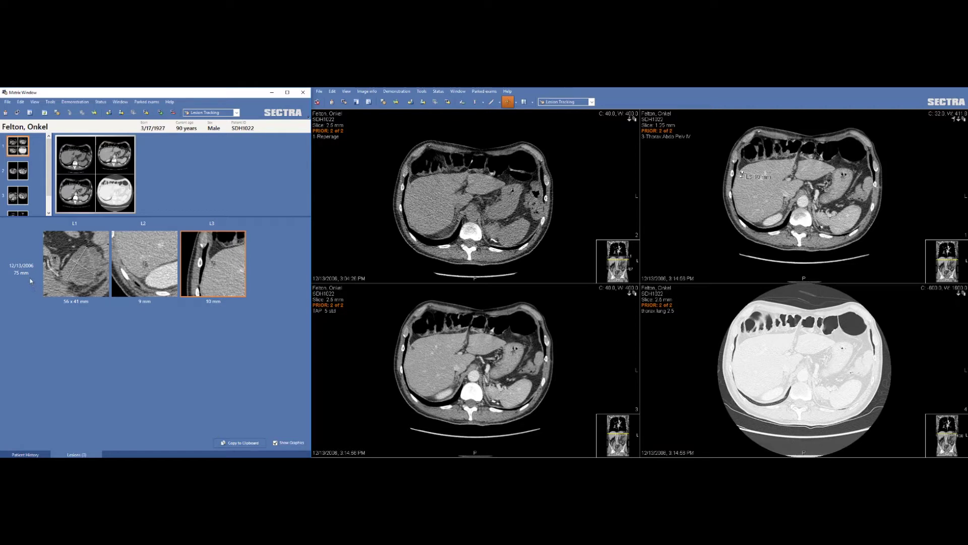
Step: Display the 1/24/2007 and 12/13/2006 exams side by side and jump to lesion L1
mouse_move(30, 279)
key("Page_Down")
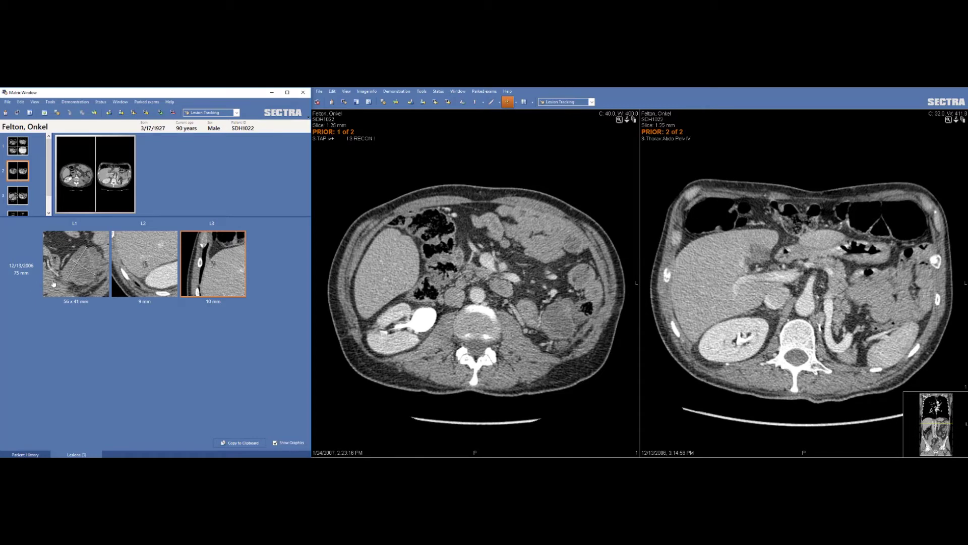
left_click(81, 280)
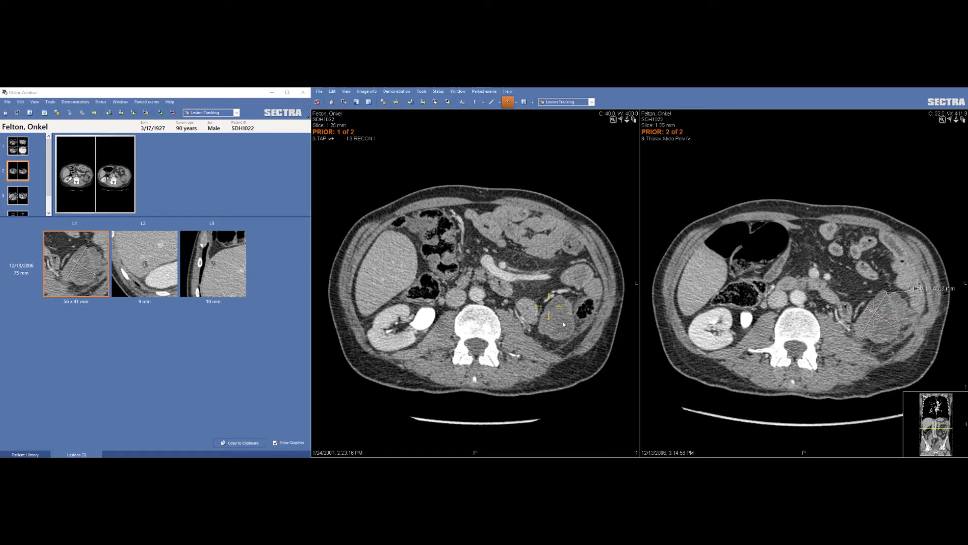
Step: Measure both diameters of the mass on the 1/24/2007 exam, about 45 x 39 mm, and add them as a new observation of lesion L1
left_click_drag(570, 302, 541, 333)
left_click_drag(548, 313, 571, 335)
right_click(562, 313)
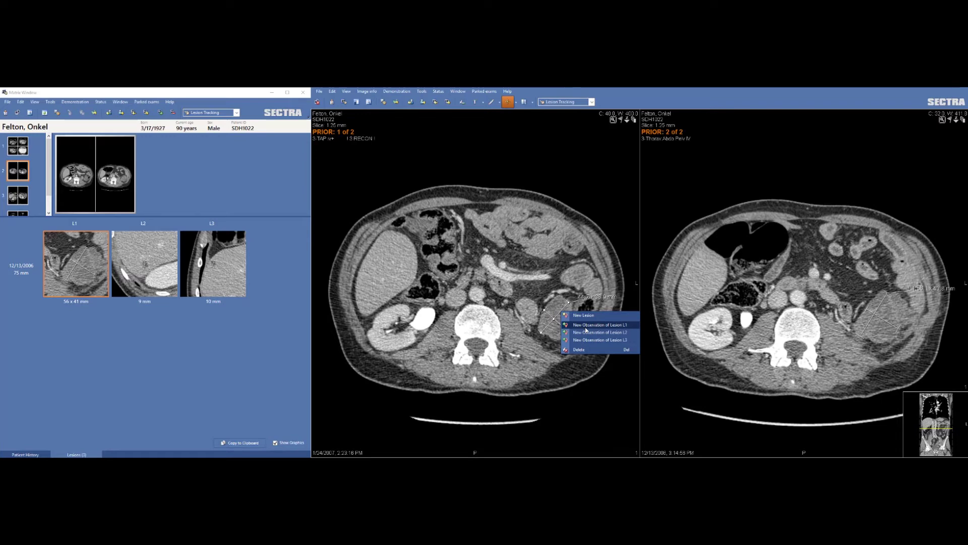
left_click(585, 326)
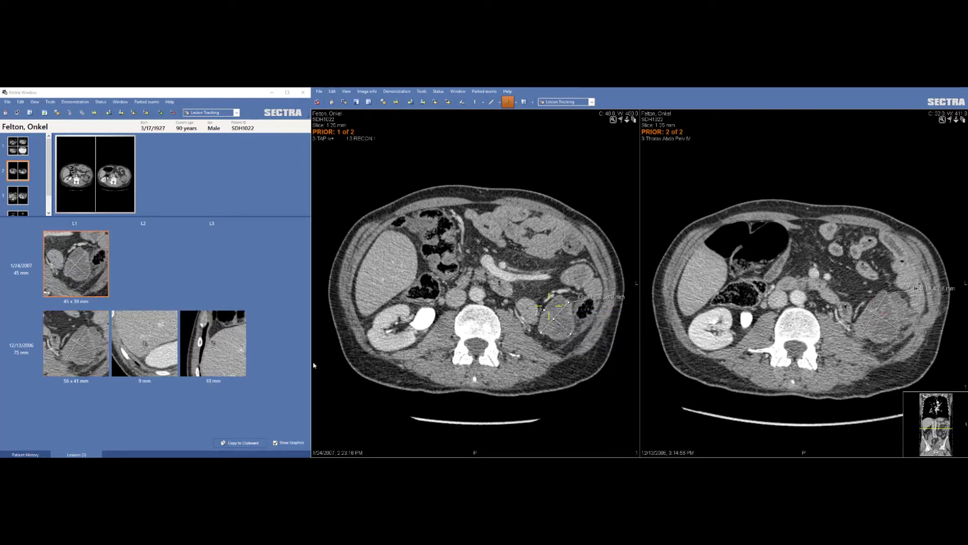
Step: Jump to lesion L2, measure it on the 1/24/2007 exam, about 8 mm, and add it as a new observation of L2
left_click(171, 353)
scroll(409, 301, "down", 10)
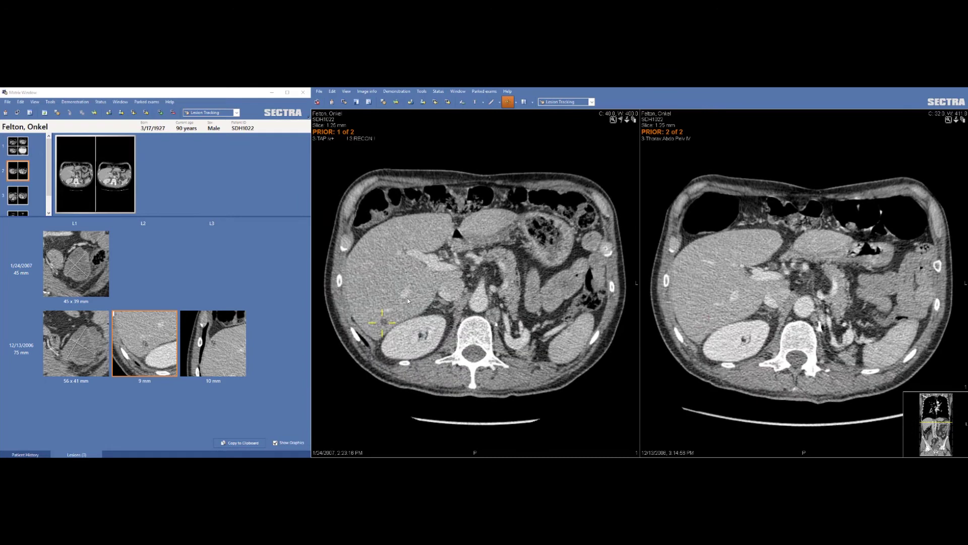
right_click(383, 320)
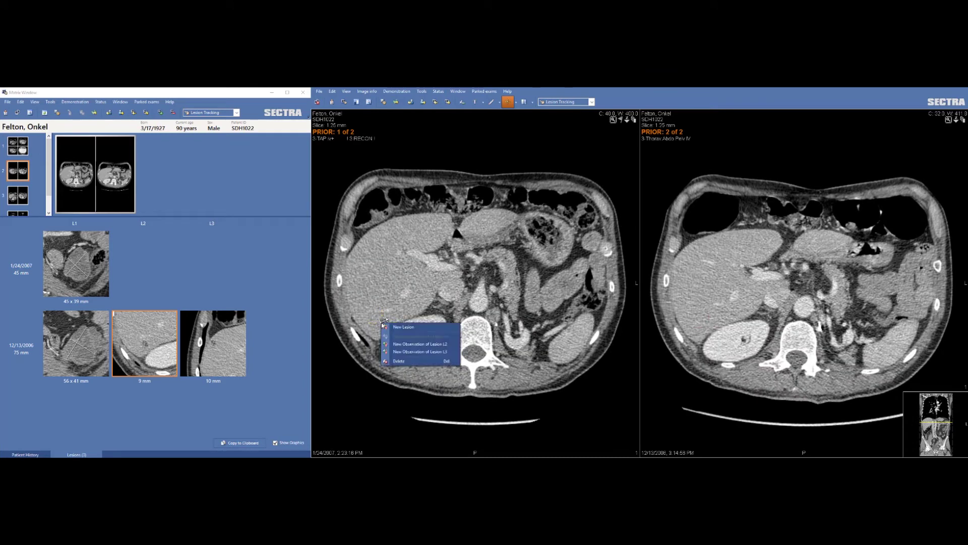
left_click(404, 344)
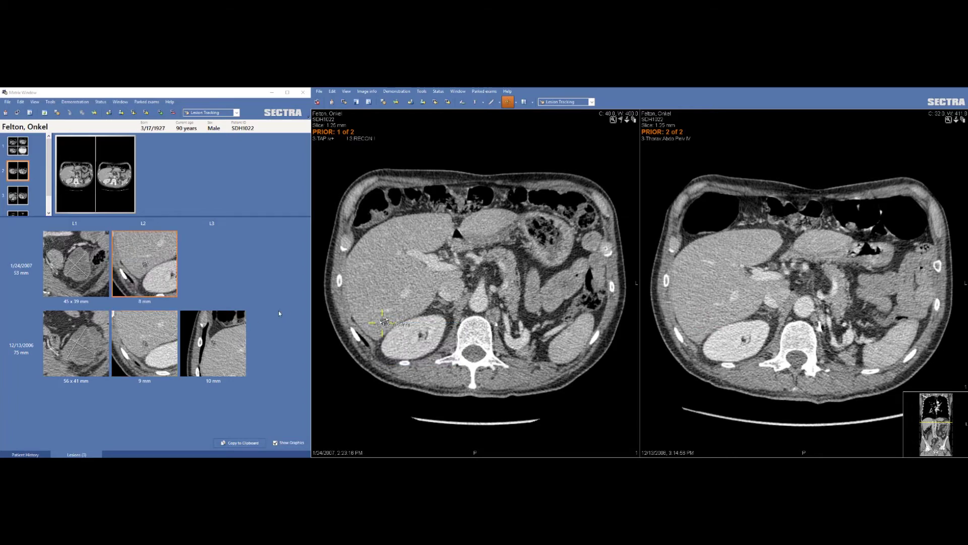
Step: Jump to lesion L3, measure it on the 1/24/2007 exam, about 11 mm, and add it as a new observation of L3
left_click(238, 334)
scroll(384, 240, "down", 10)
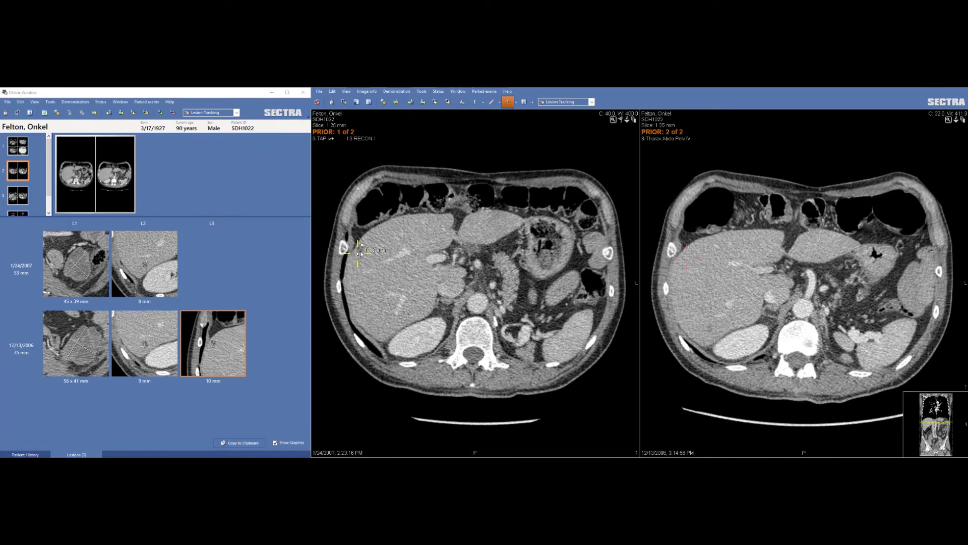
left_click(377, 285)
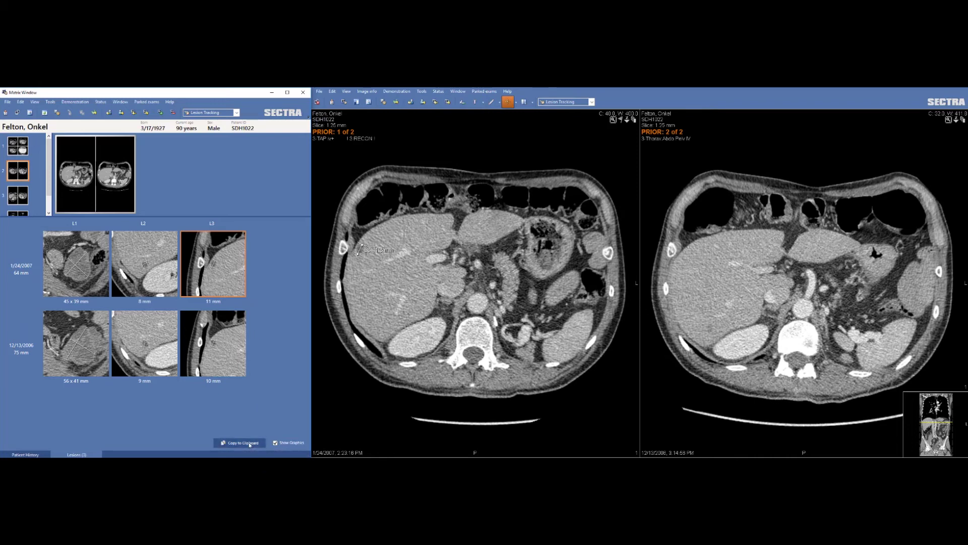
Step: Copy the lesion measurements to the clipboard and paste them into the RECIST sheet in Excel starting at cell B7
key("alt+Tab")
key("alt+Tab")
key("alt+Tab")
key("alt+Tab")
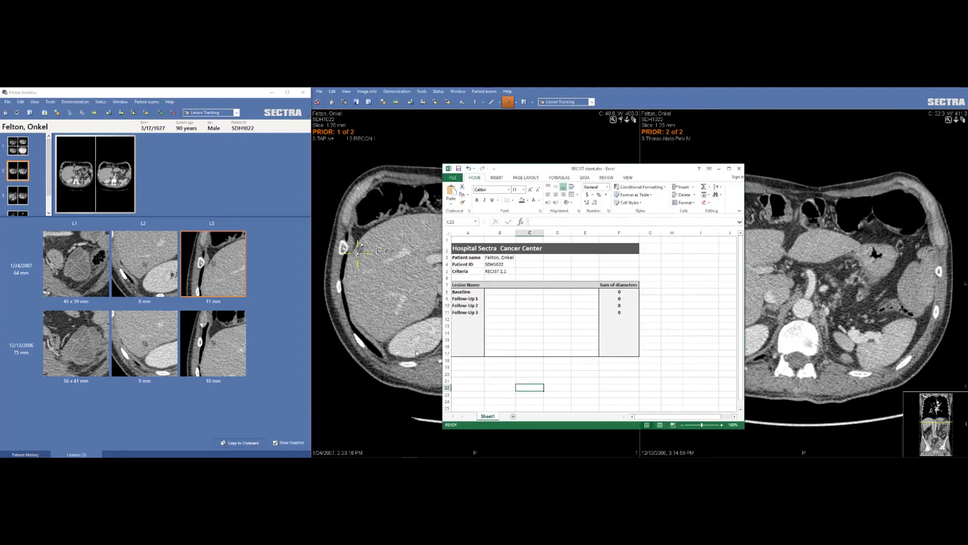
left_click(494, 285)
key("ctrl+v")
key("Escape")
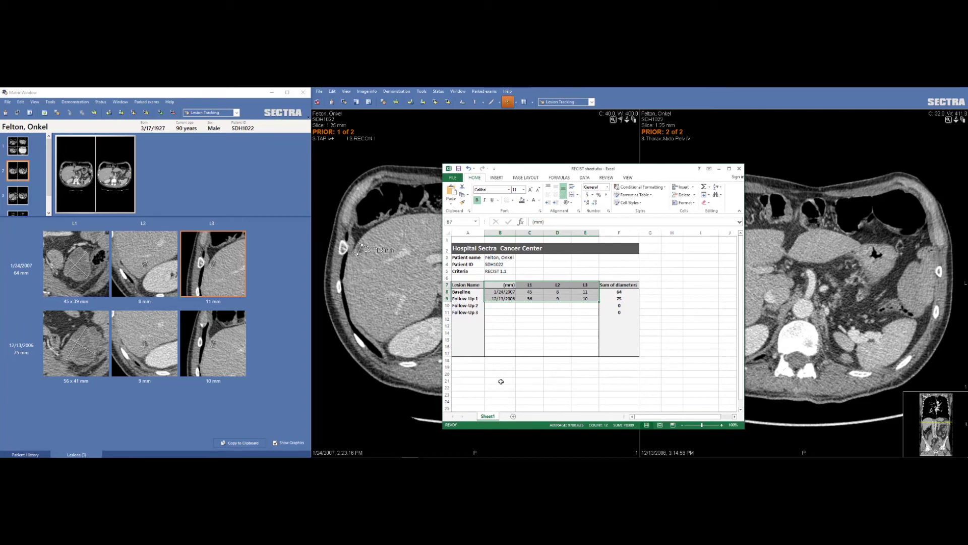
Step: Switch back to the Sectra viewer and apply the Lesions hanging protocol
key("alt+Tab")
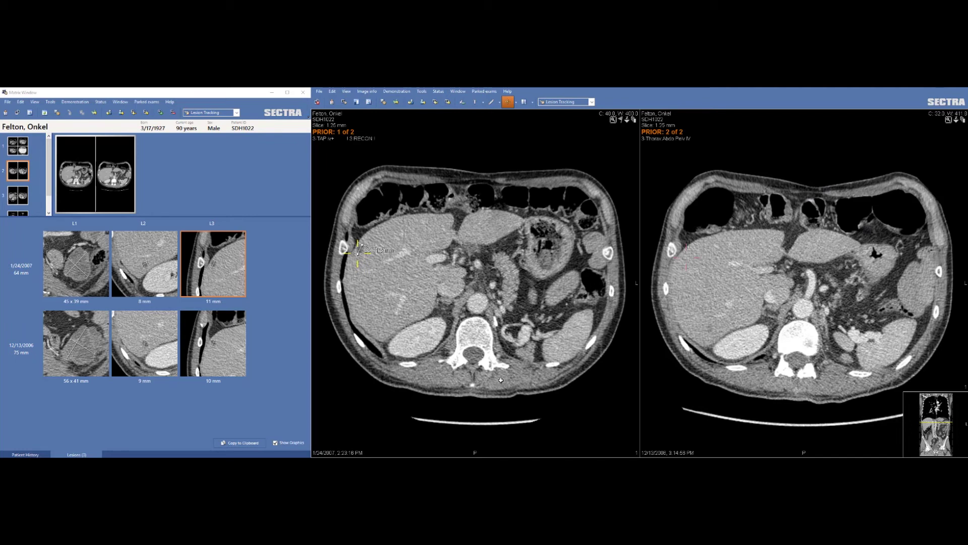
left_click(592, 102)
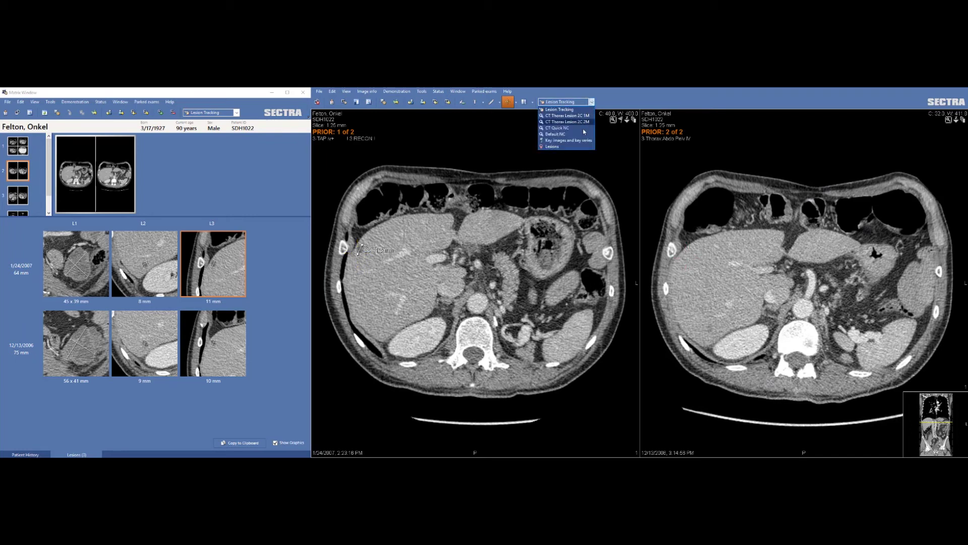
left_click(579, 147)
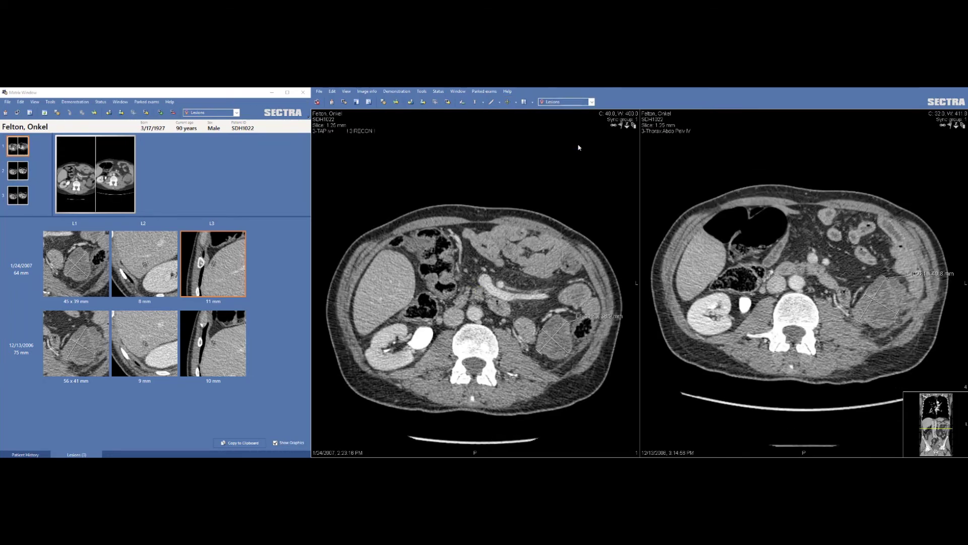
Step: Step through the lesion comparisons to L3, and pan and zoom both exams in on that lesion
key("Page_Down")
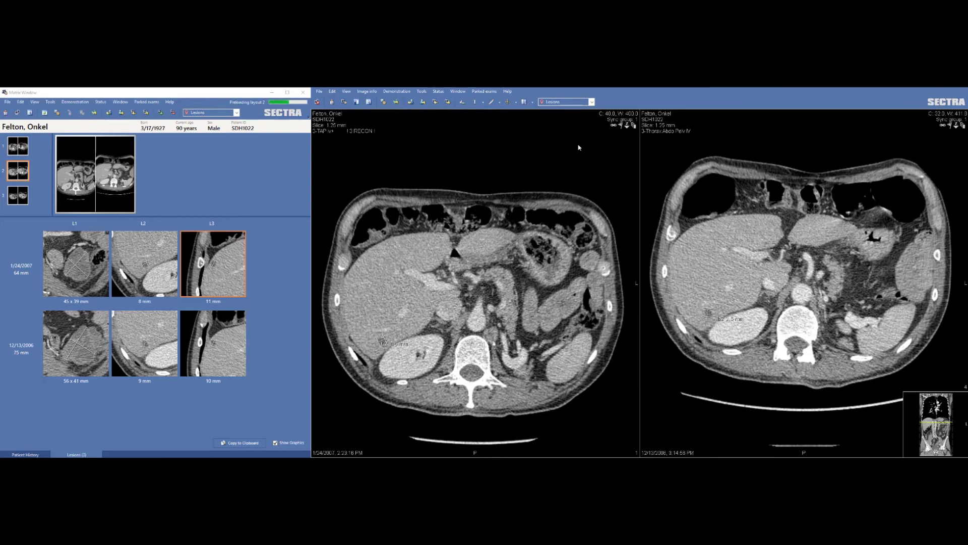
key("Page_Down")
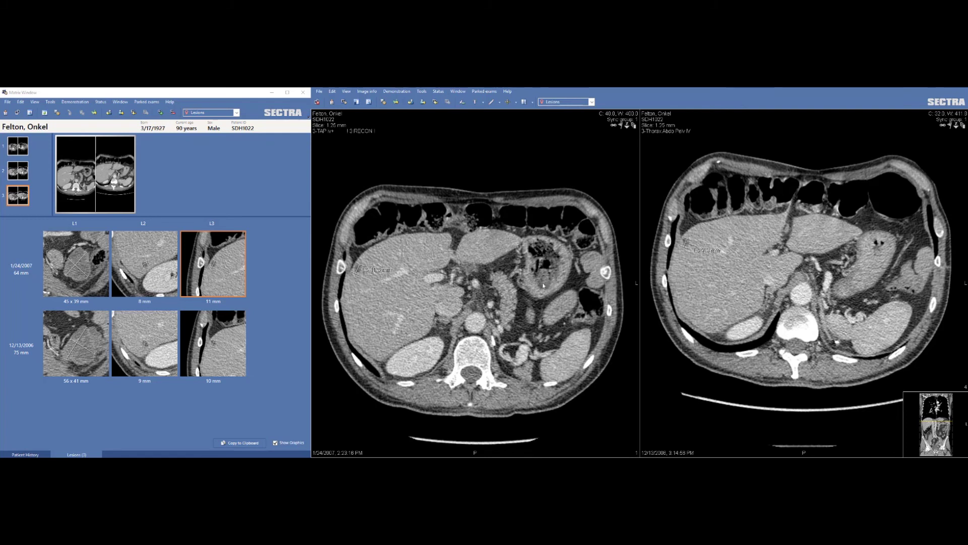
mouse_move(543, 285)
left_mouse_down()
mouse_move(557, 242)
mouse_move(557, 295)
mouse_move(556, 262)
mouse_move(558, 279)
left_mouse_up()
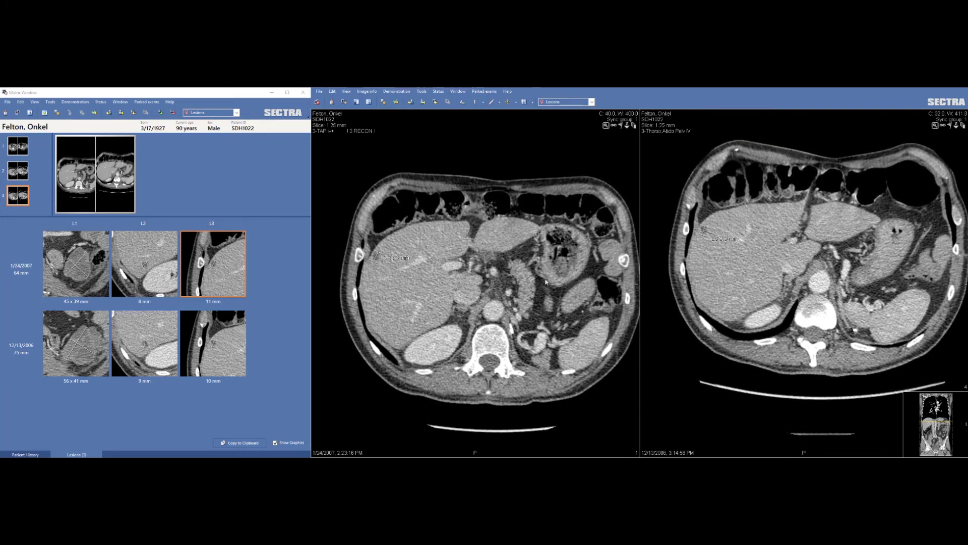
left_click_drag(381, 273, 382, 272)
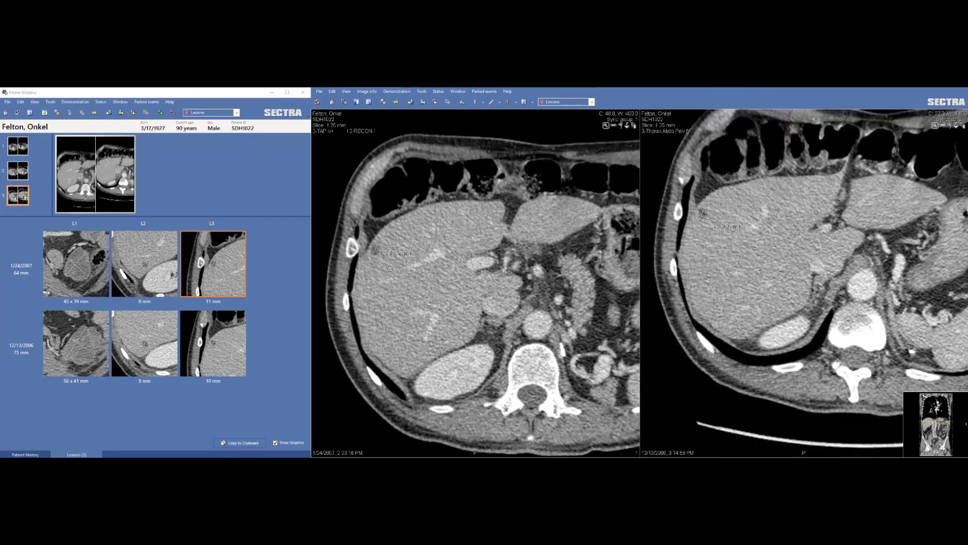